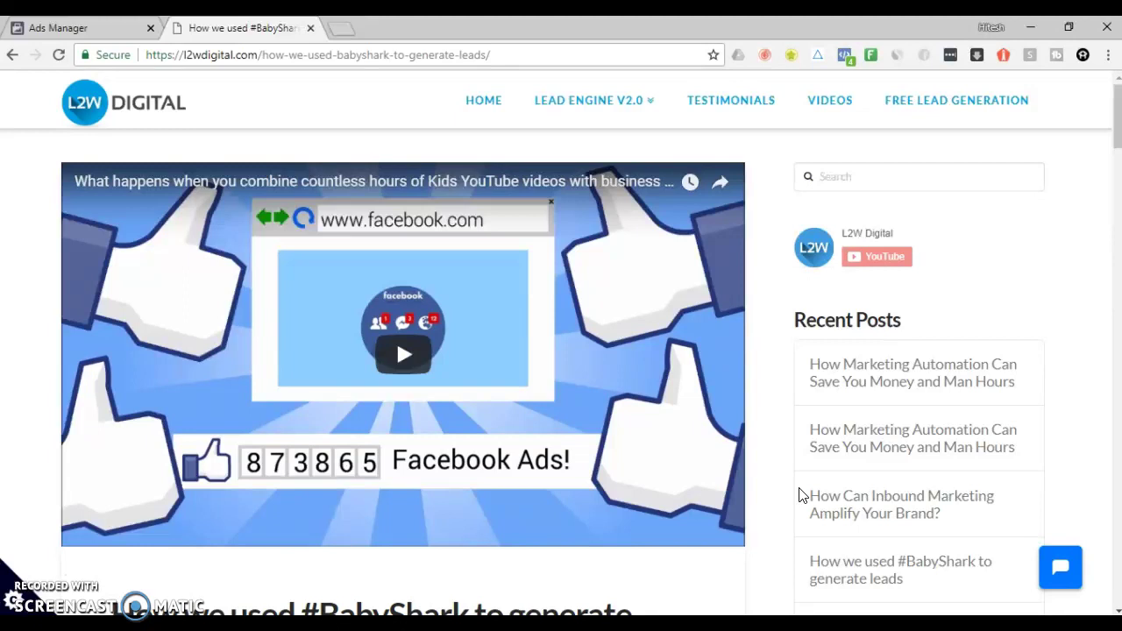
# Copy the full web address of the blog post "How we used #BabyShark to generate leads"
pyautogui.rightClick(384, 58)
pyautogui.click(430, 145)
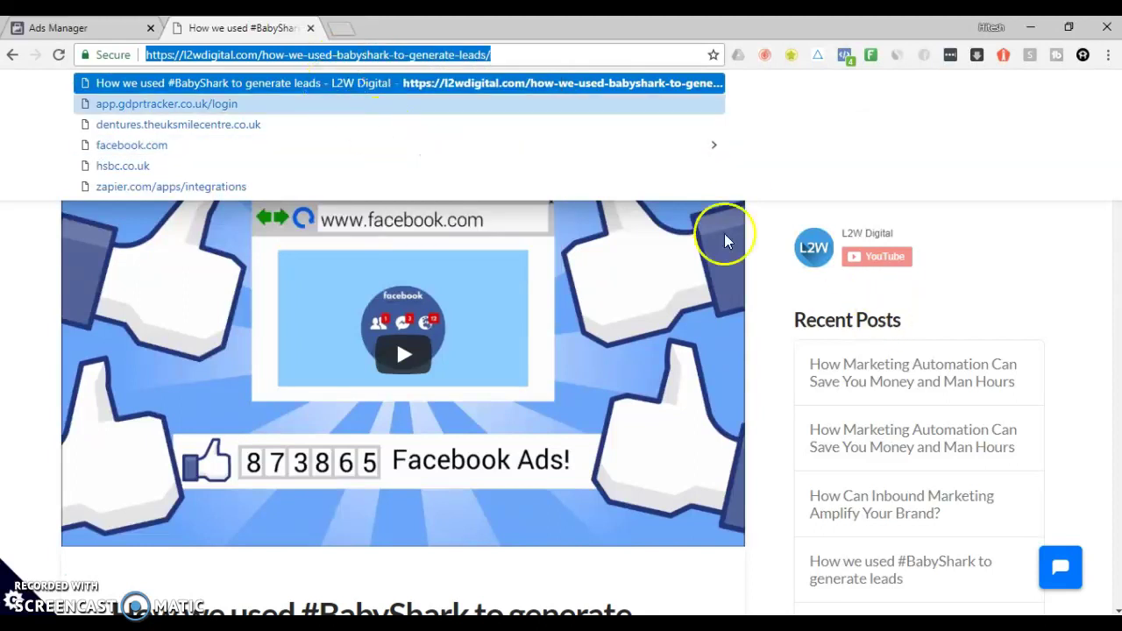
pyautogui.click(777, 358)
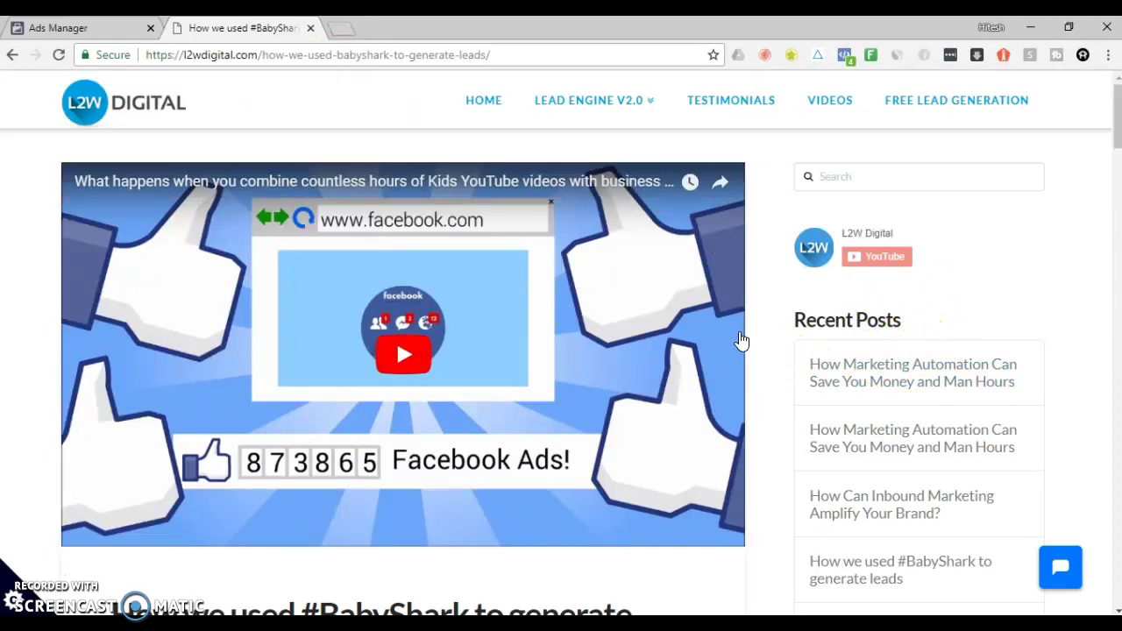
pyautogui.scroll(-2, 739, 344)
pyautogui.scroll(-2, 744, 334)
pyautogui.scroll(4, 754, 364)
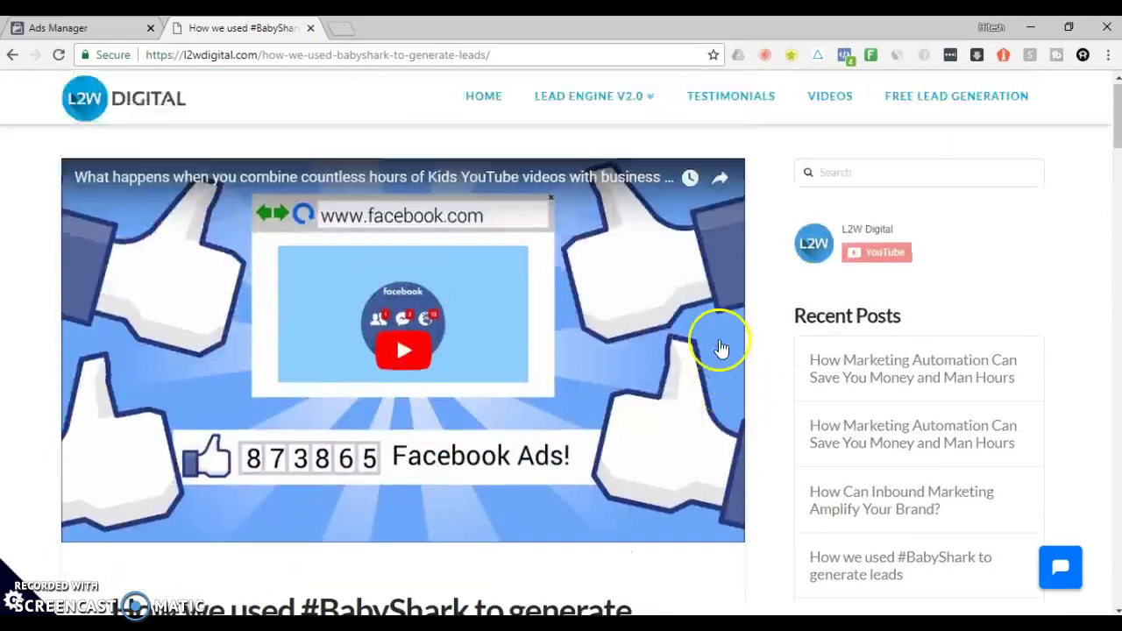
pyautogui.click(259, 55)
pyautogui.rightClick(307, 54)
pyautogui.click(351, 143)
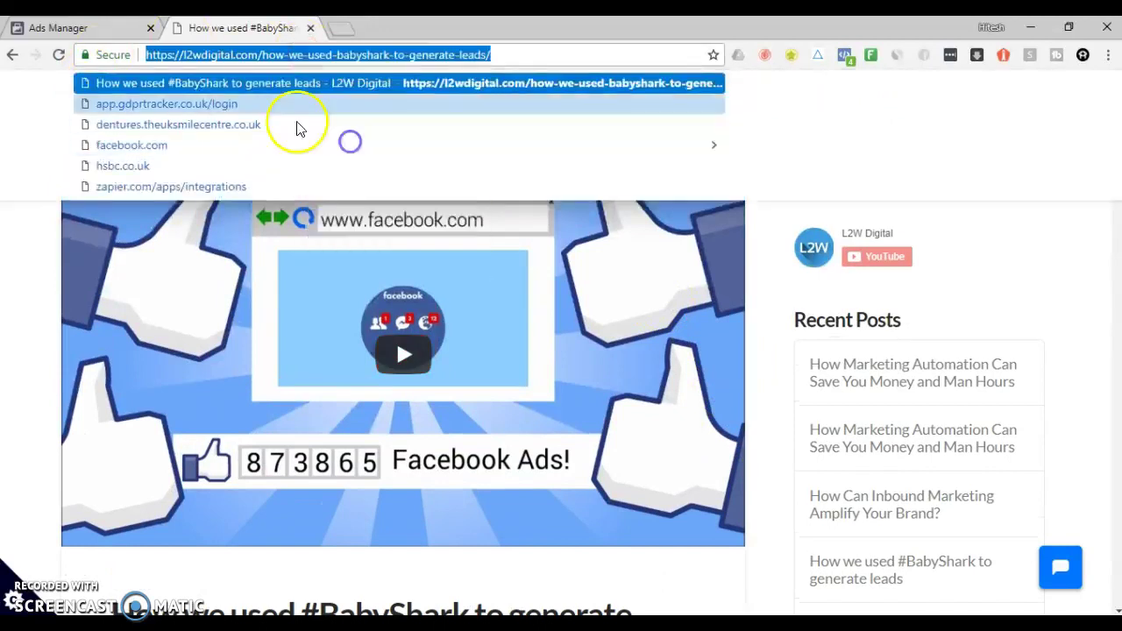
# Switch to Facebook Ads Manager and open the Audiences page from the full list of tools
pyautogui.click(88, 30)
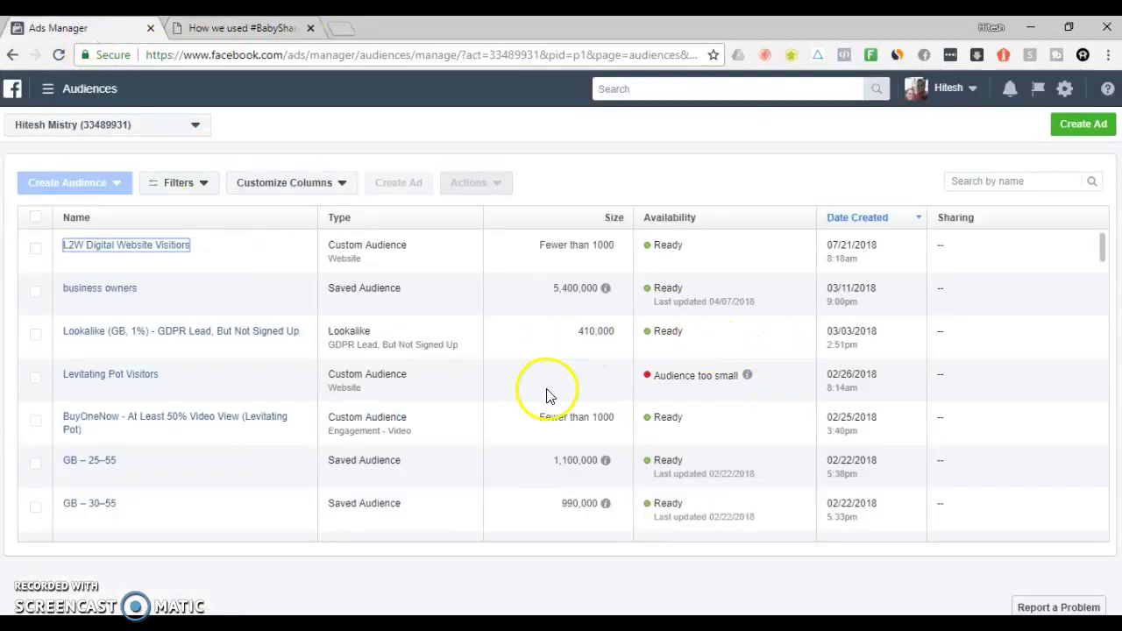
pyautogui.click(48, 89)
pyautogui.click(118, 456)
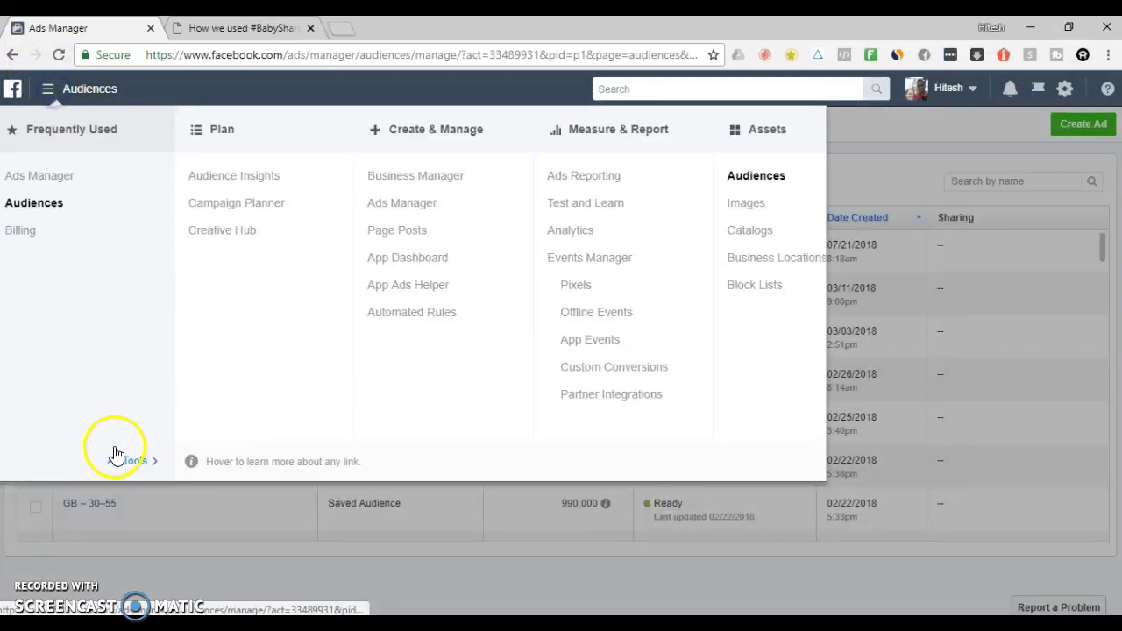
pyautogui.click(741, 178)
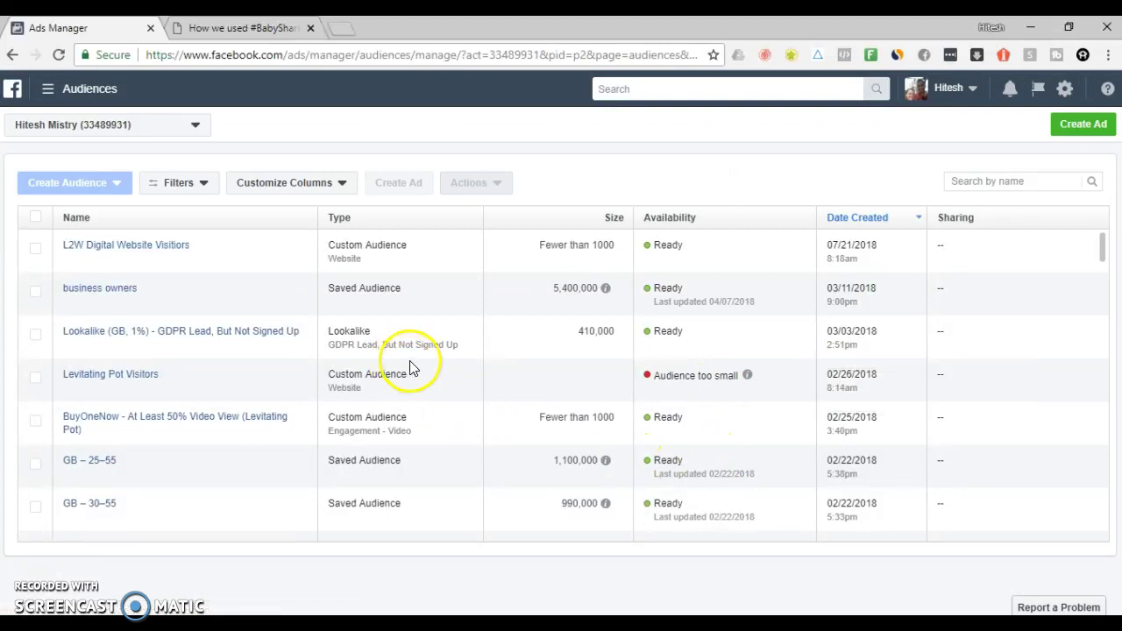
# Switch to the first ad account listed under the Leading to Win business and dismiss the chat notification
pyautogui.click(420, 156)
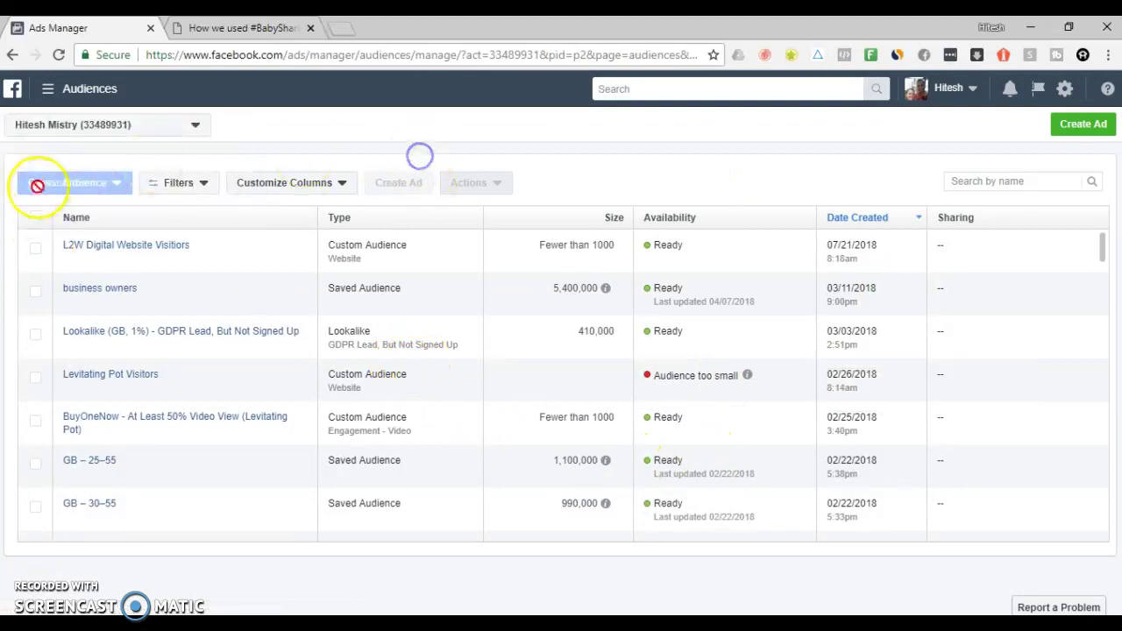
pyautogui.scroll(-1, 203, 474)
pyautogui.scroll(1, 202, 469)
pyautogui.click(115, 123)
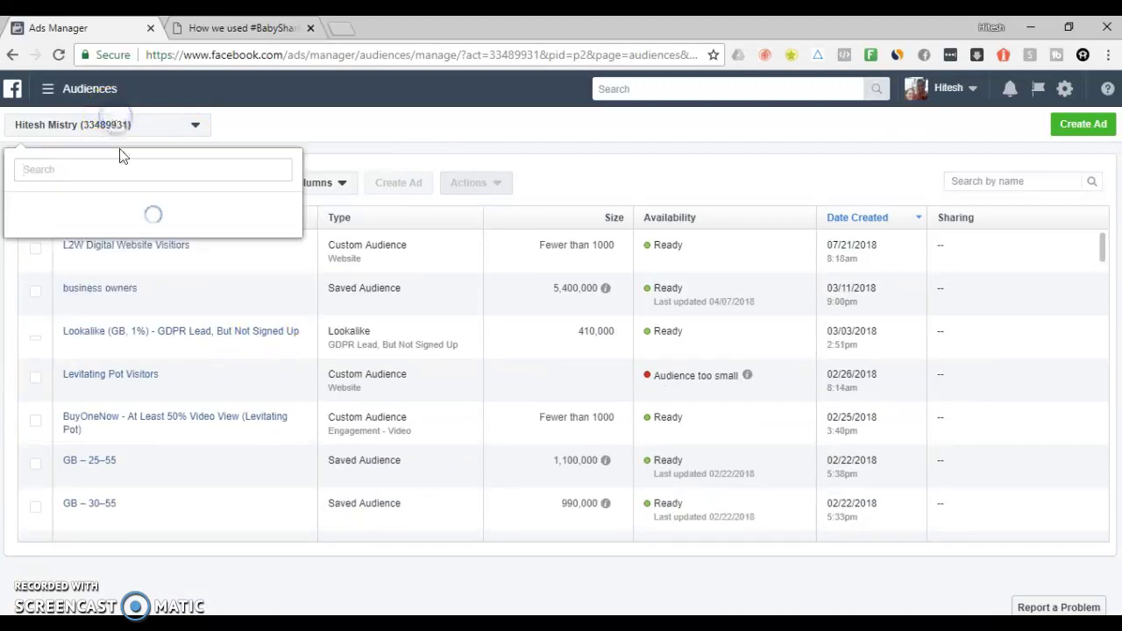
pyautogui.scroll(-2, 153, 259)
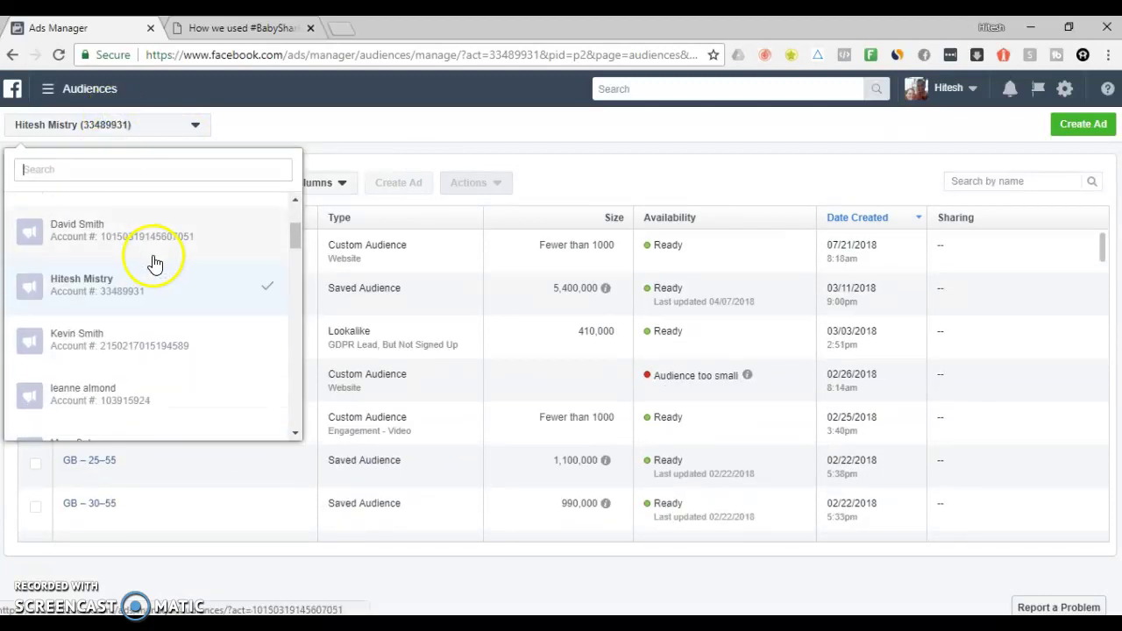
pyautogui.scroll(-4, 157, 263)
pyautogui.scroll(-5, 164, 263)
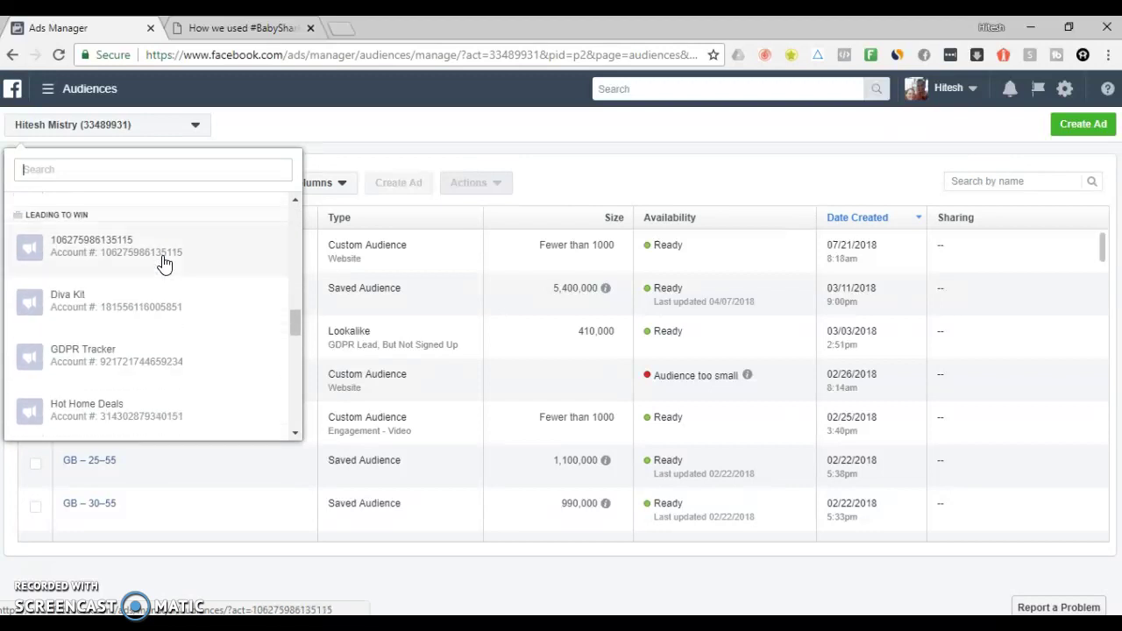
pyautogui.click(130, 255)
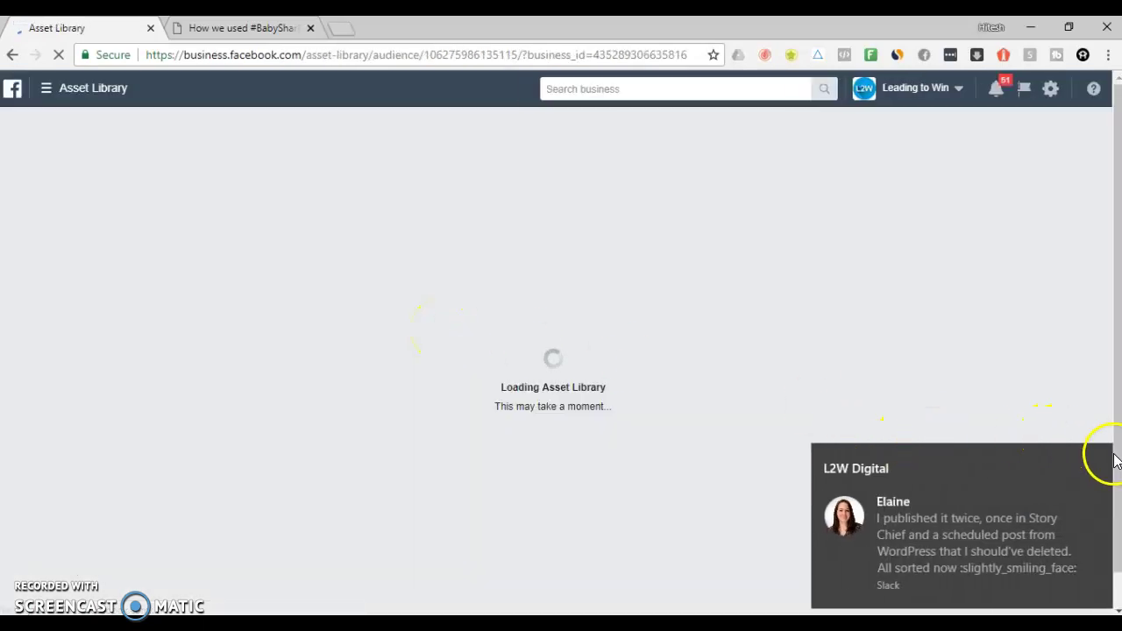
pyautogui.click(1099, 461)
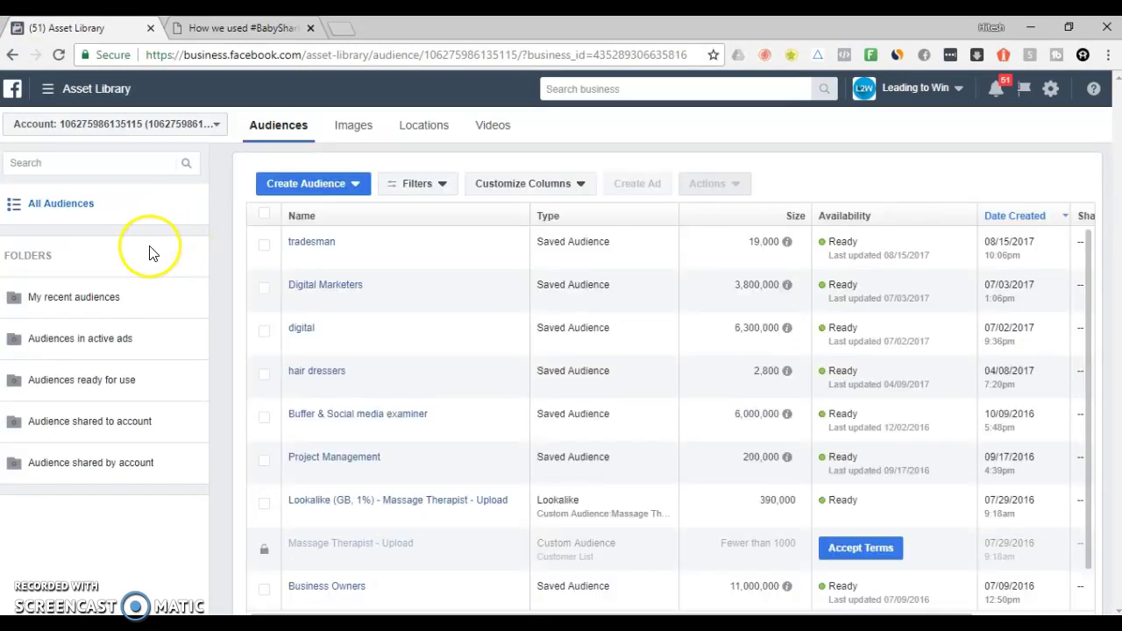
# Start creating a custom audience based on website traffic
pyautogui.click(353, 184)
pyautogui.click(315, 209)
pyautogui.click(616, 289)
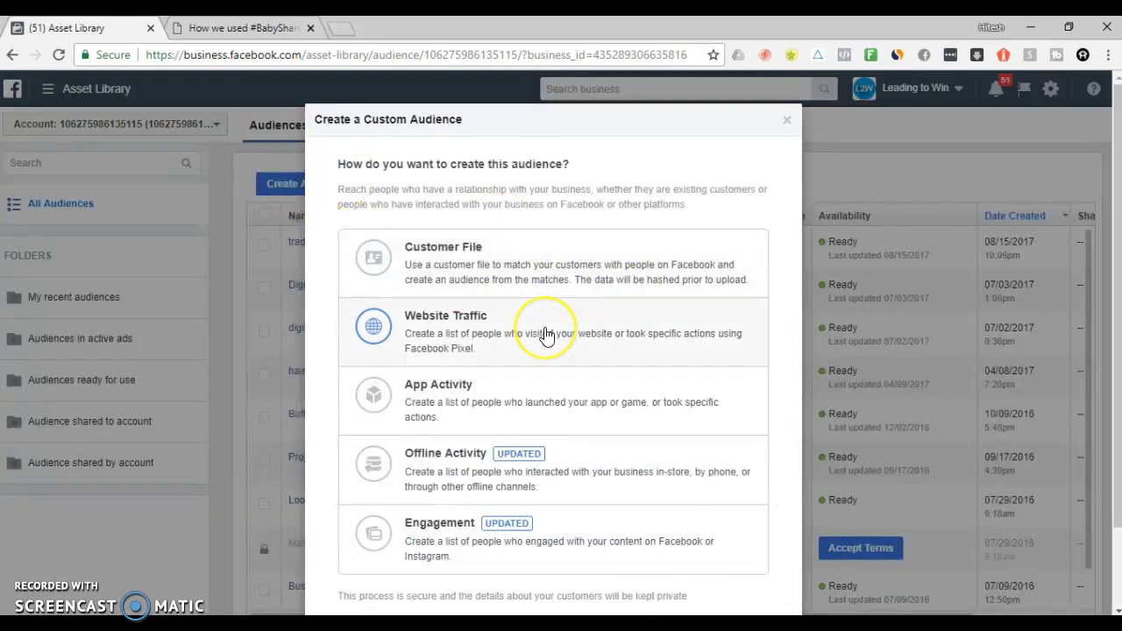
pyautogui.click(545, 336)
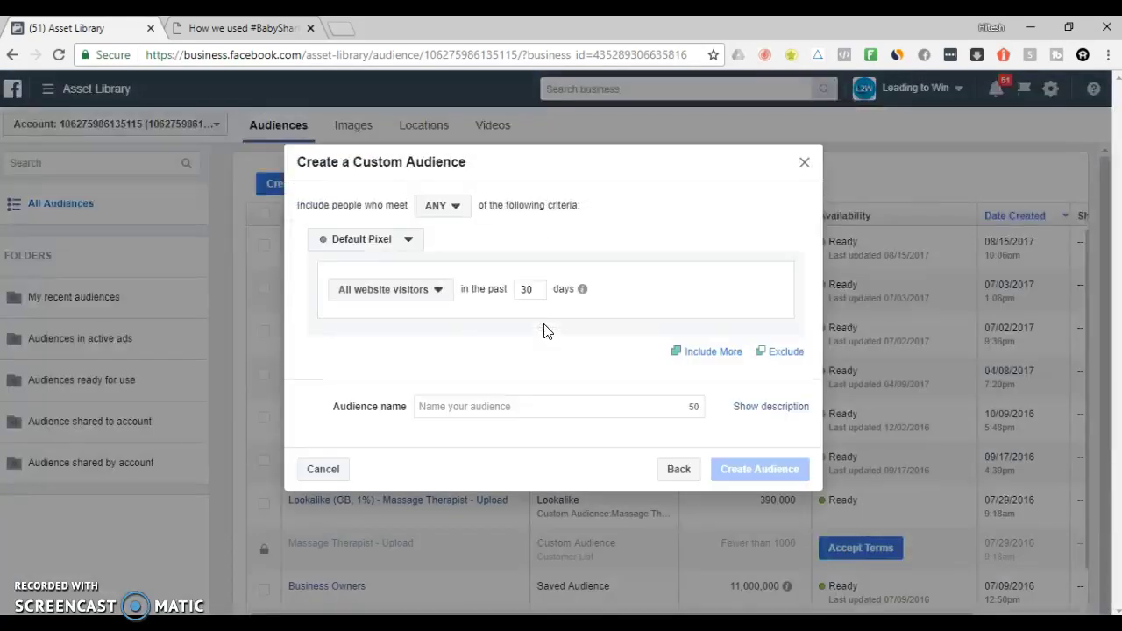
pyautogui.click(413, 296)
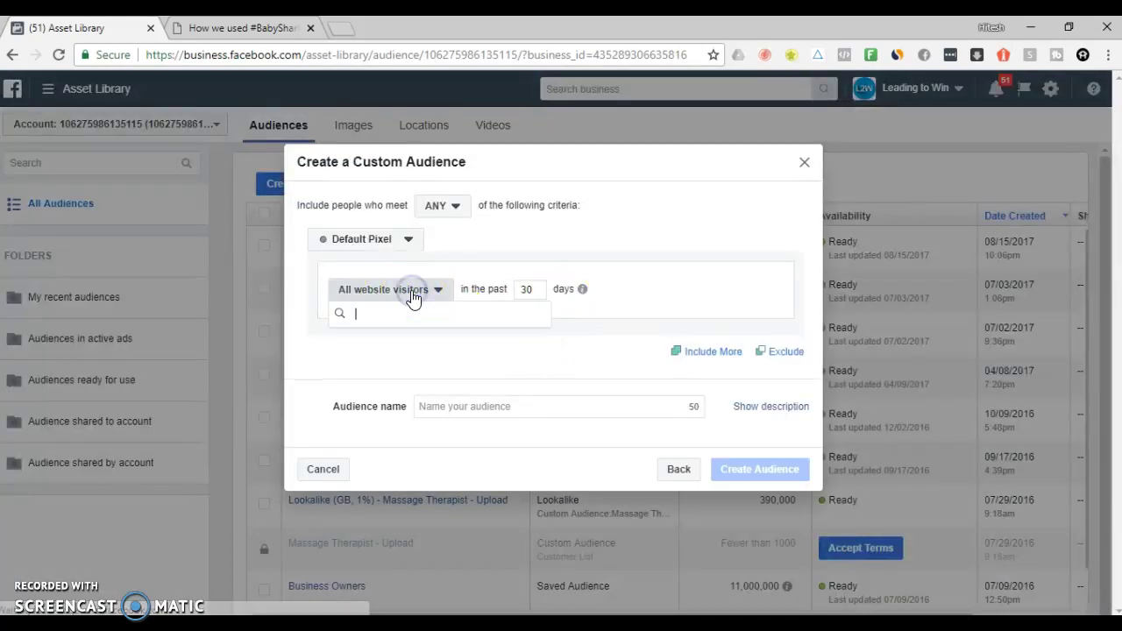
pyautogui.click(533, 374)
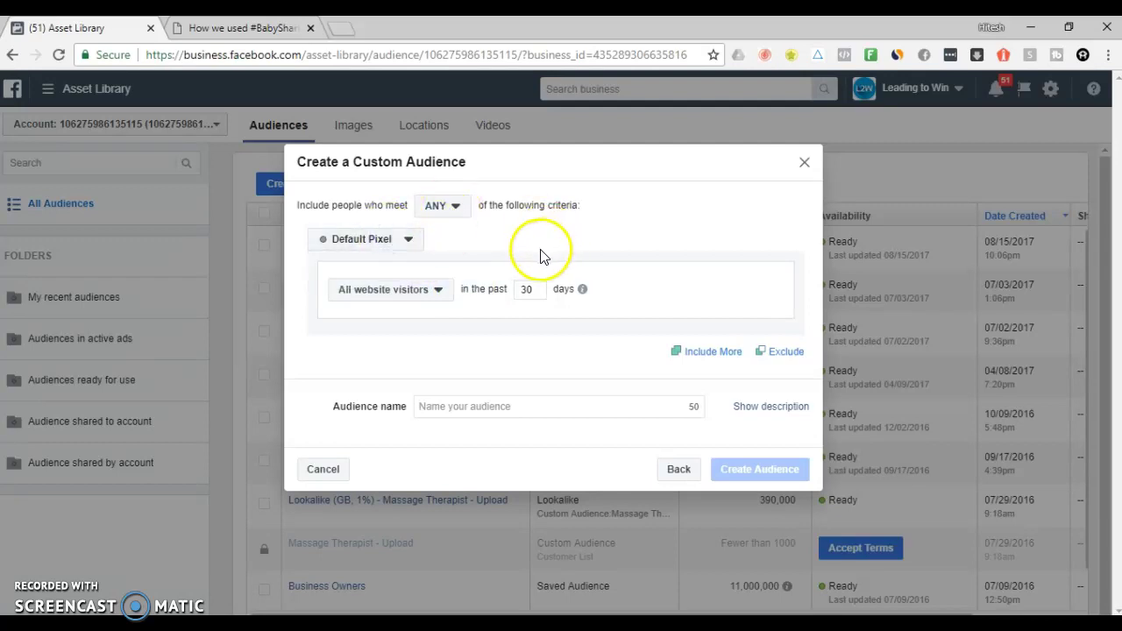
pyautogui.click(434, 292)
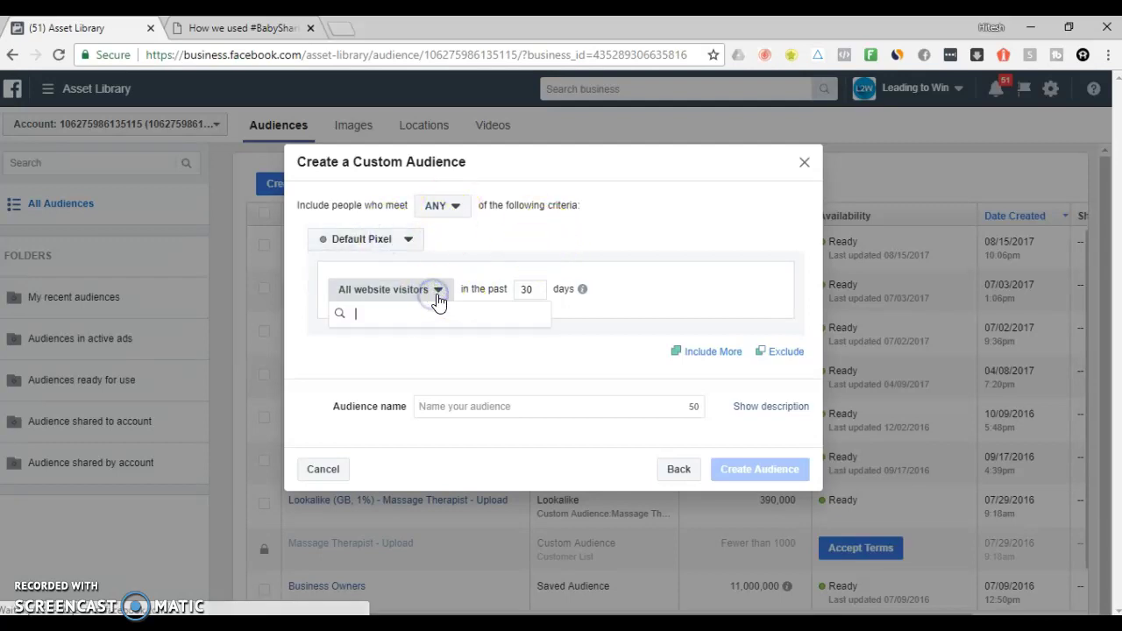
pyautogui.click(595, 389)
pyautogui.click(697, 352)
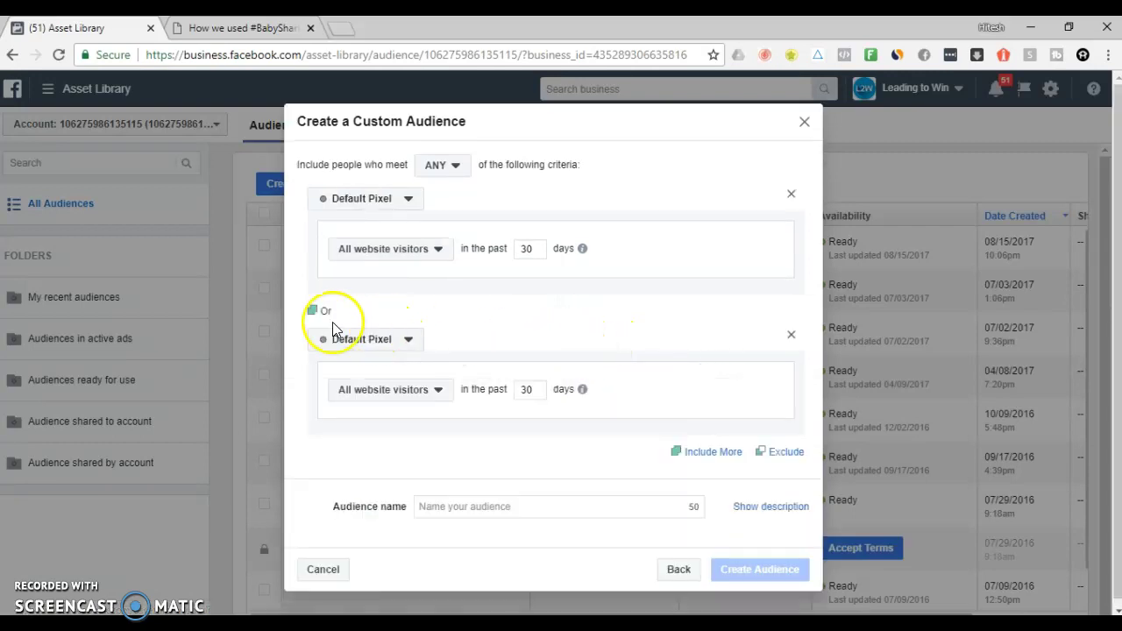
# Set the first criterion to people who visited specific web pages and remove the second criteria group
pyautogui.click(414, 250)
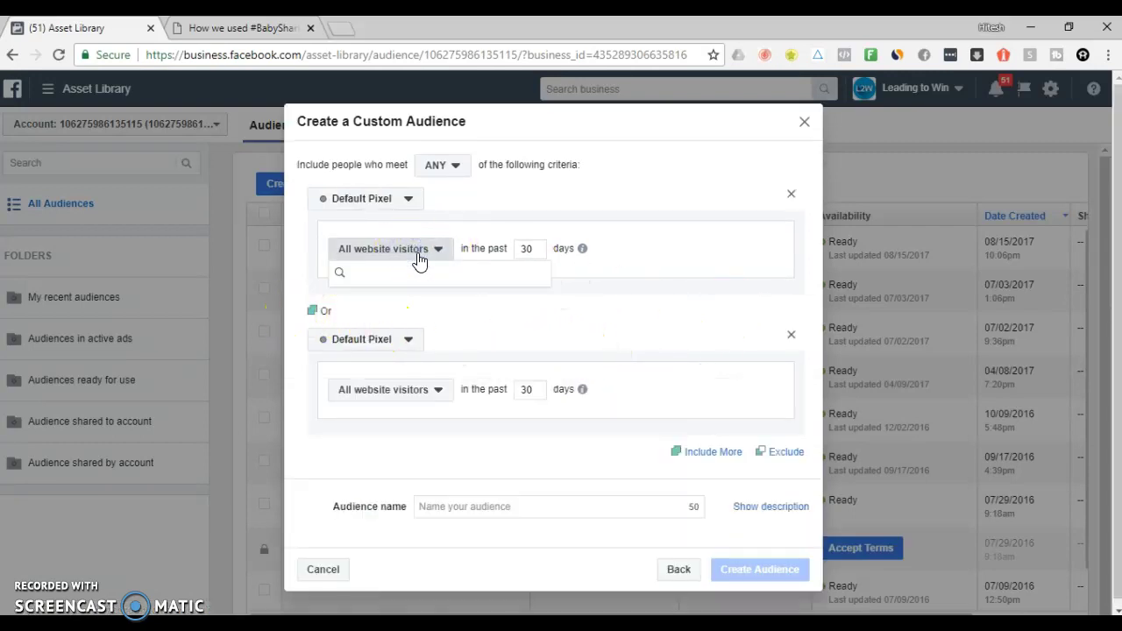
pyautogui.write('s')
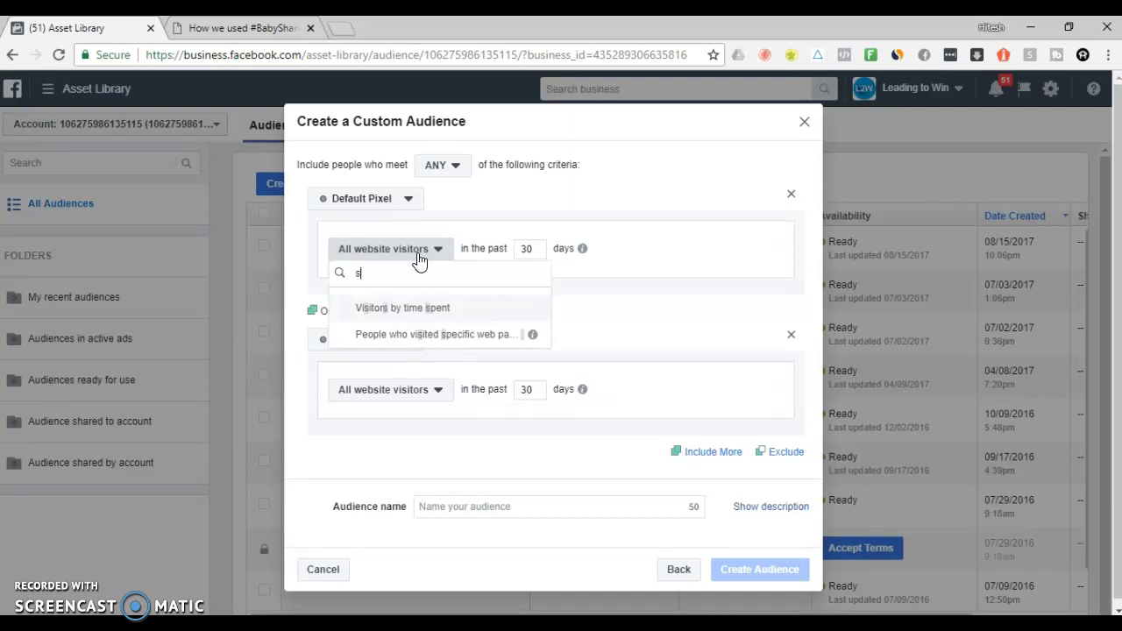
pyautogui.click(440, 341)
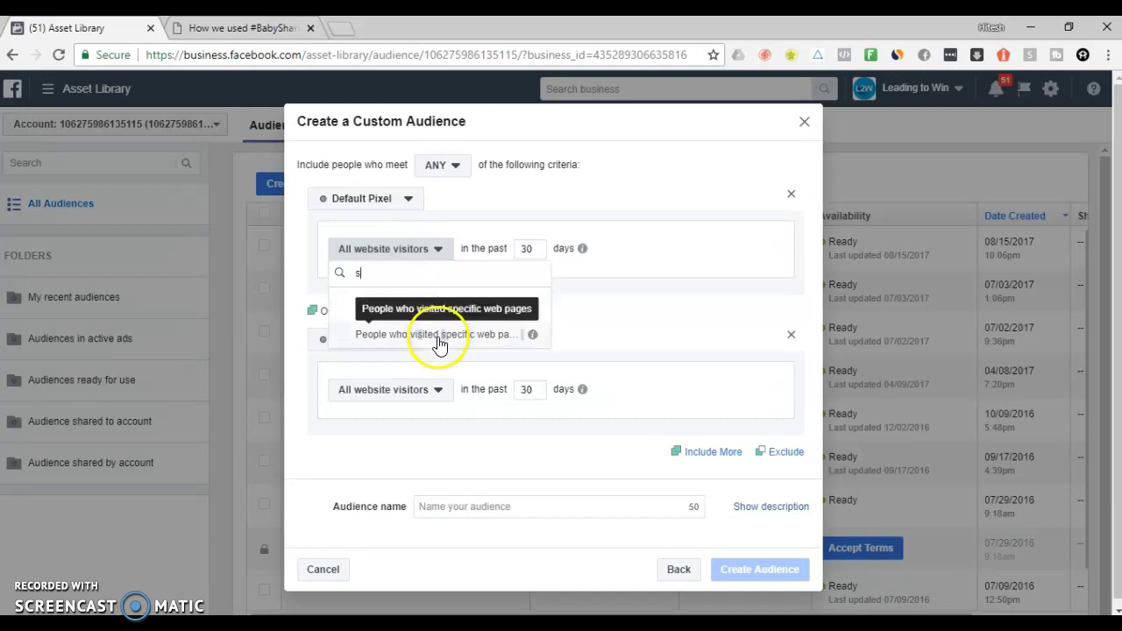
pyautogui.click(794, 418)
# Add the copied blog post address as the value the visited URL must contain
pyautogui.click(488, 365)
pyautogui.click(446, 314)
pyautogui.hotkey('ctrl', 'v')
pyautogui.click(499, 368)
# Name the audience "Baby Shark", create it, and finish the custom audience setup
pyautogui.click(453, 467)
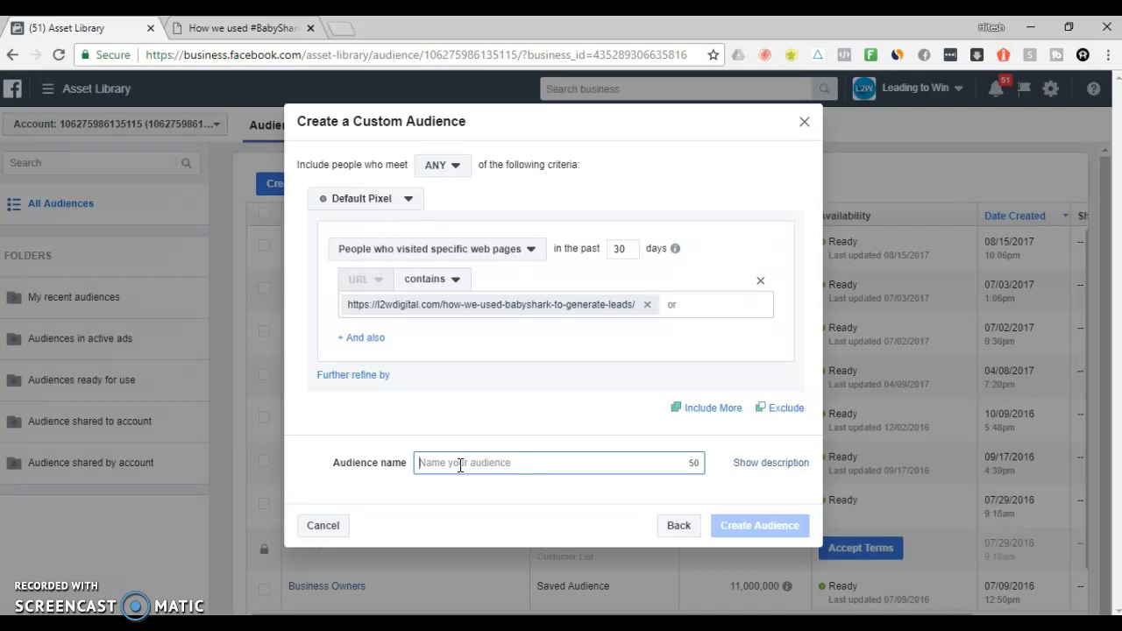
pyautogui.write('Baby Shark')
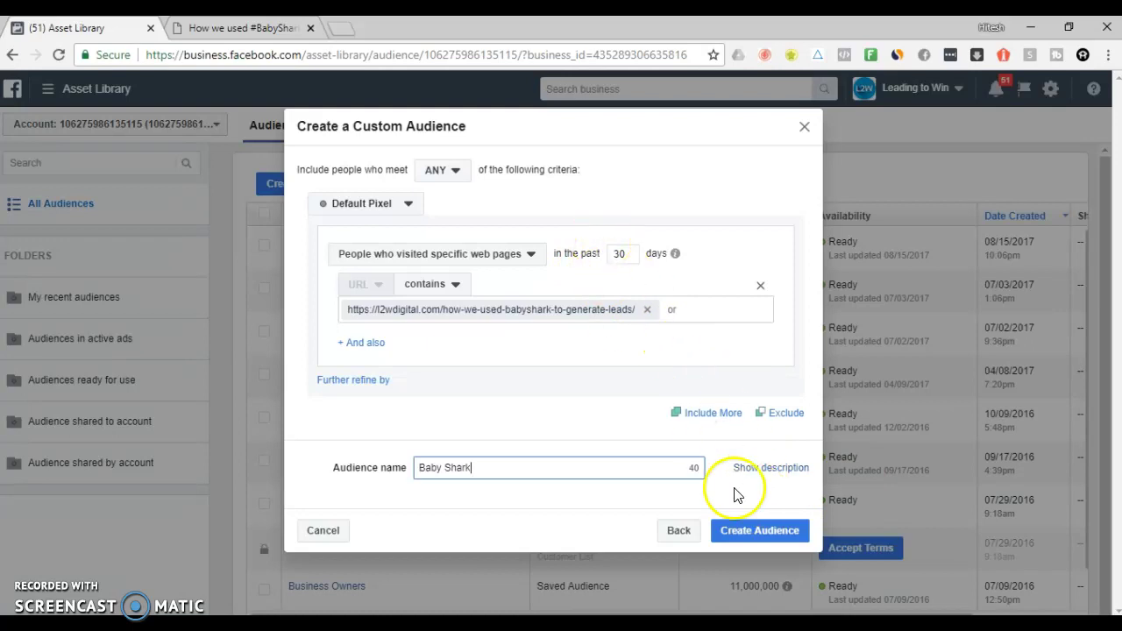
pyautogui.click(748, 535)
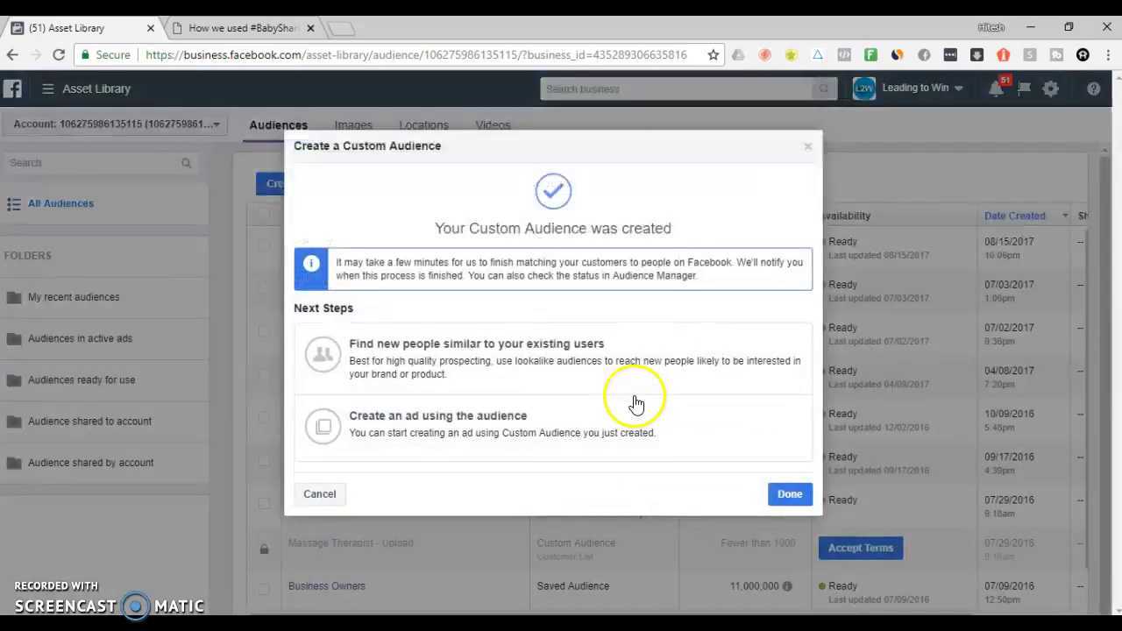
pyautogui.click(793, 495)
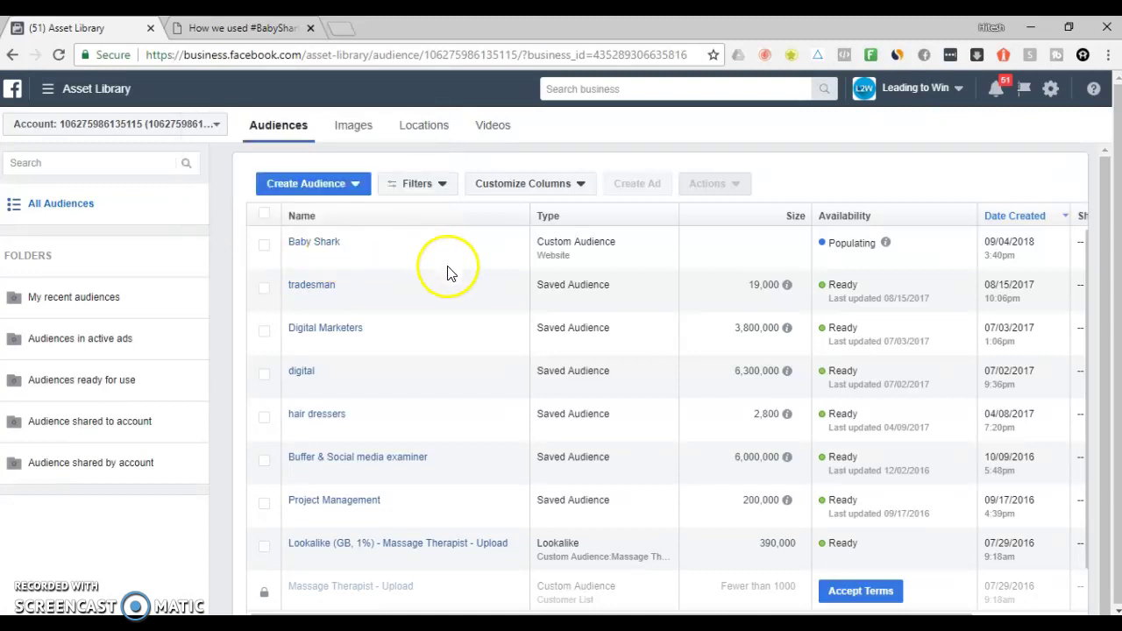
# Go to the Ads Manager campaigns page and start creating a new campaign
pyautogui.click(51, 95)
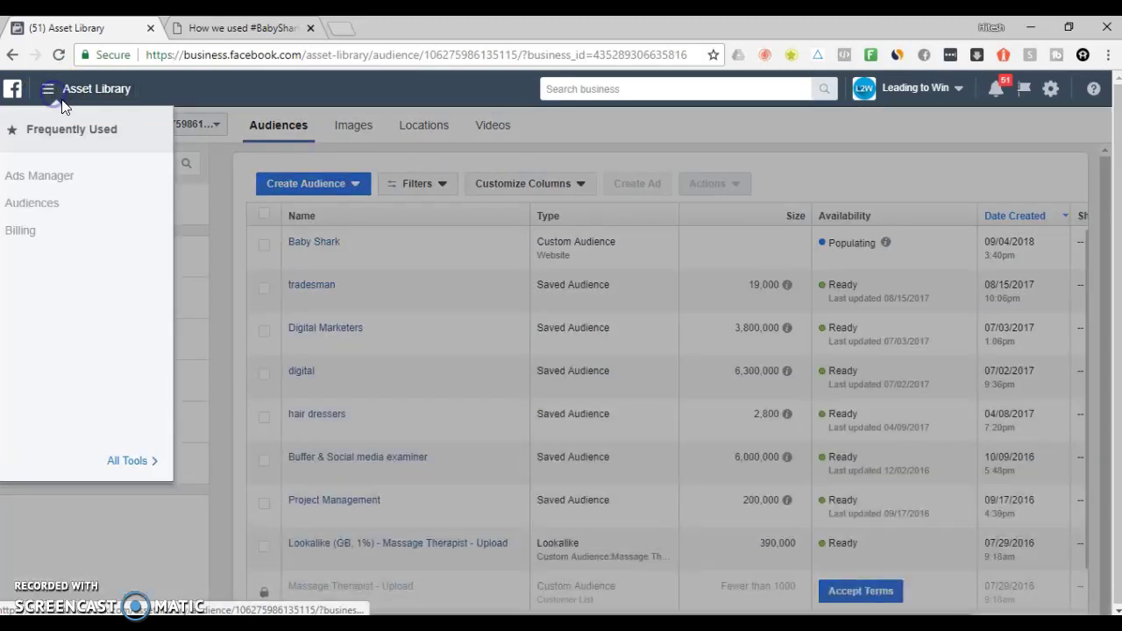
pyautogui.click(56, 174)
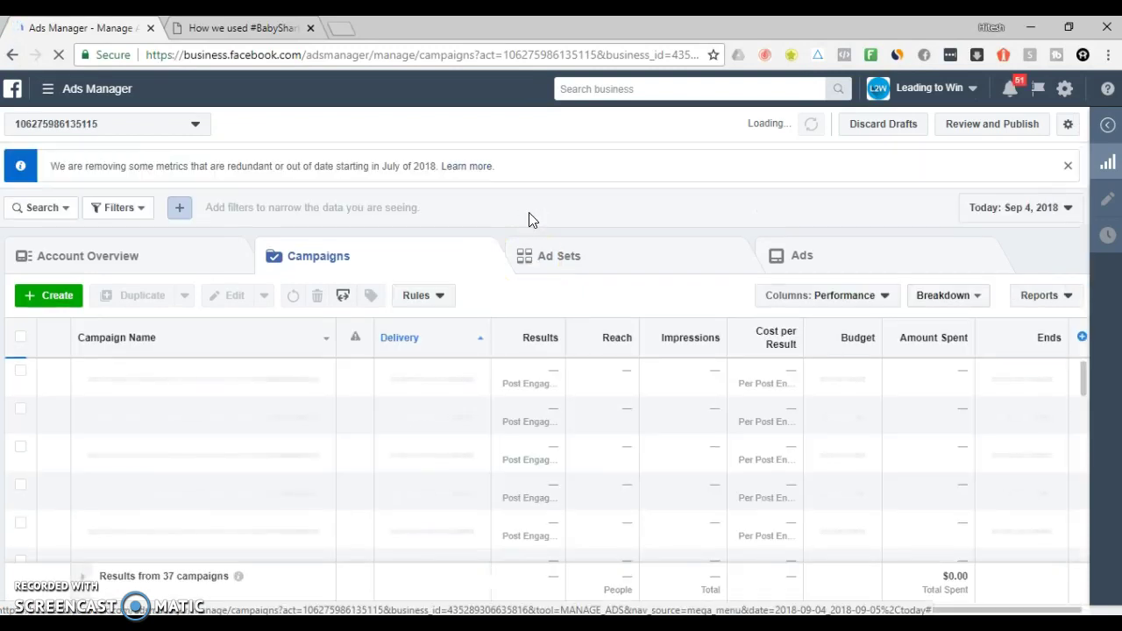
pyautogui.click(50, 350)
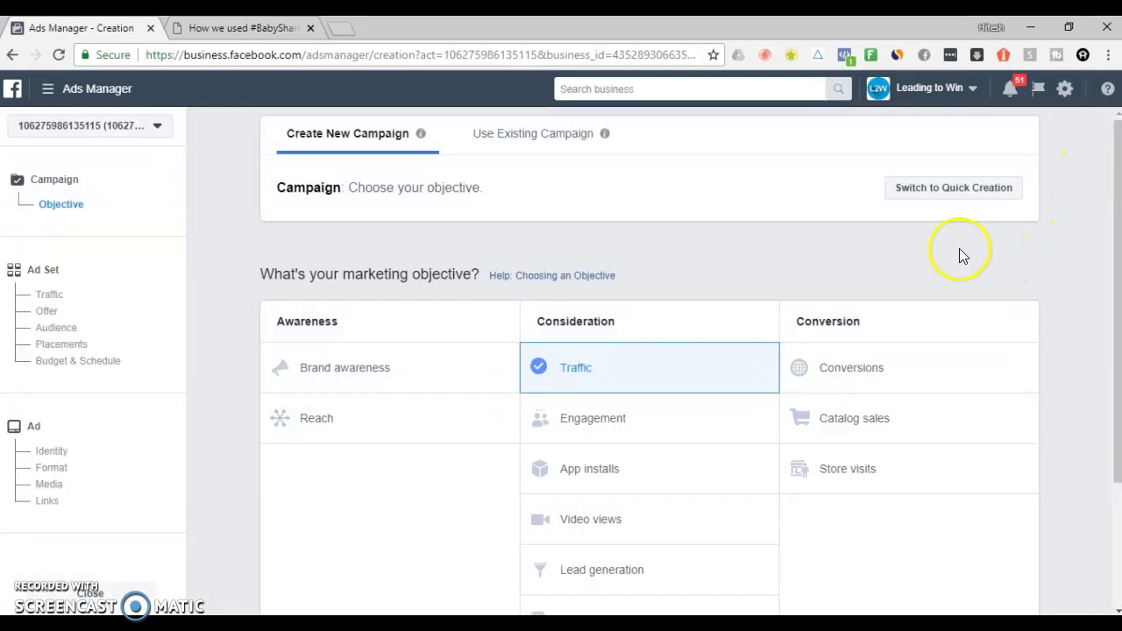
# Choose Lead generation as the campaign's marketing objective and continue to the ad set
pyautogui.scroll(-2, 1050, 269)
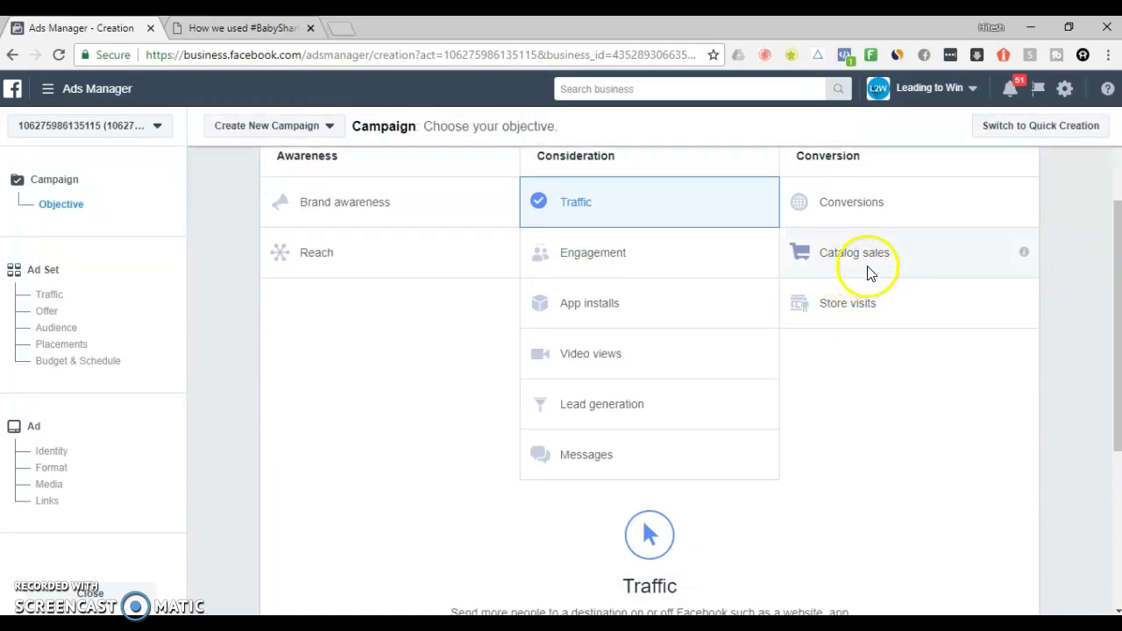
pyautogui.click(656, 417)
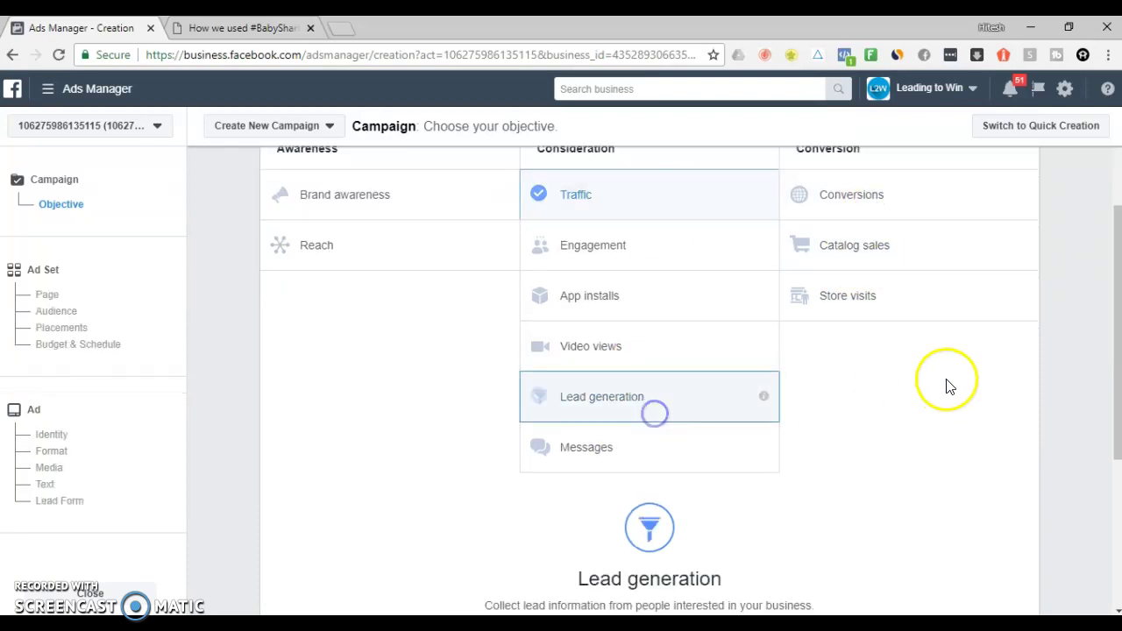
pyautogui.click(651, 497)
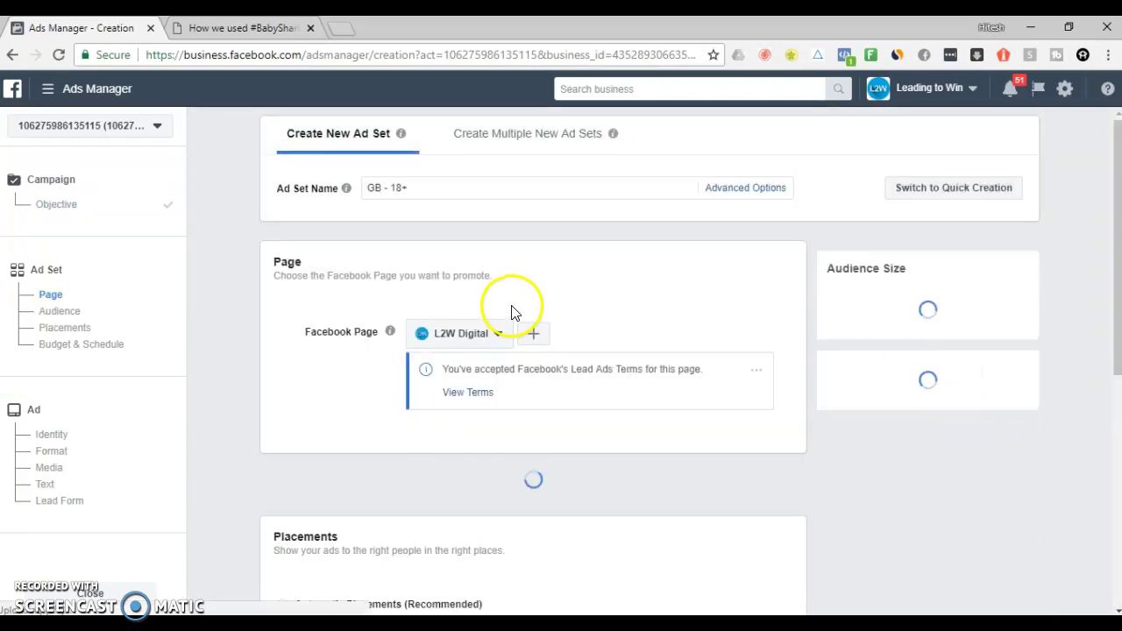
# Add the Baby Shark custom audience to the ad set's audience targeting
pyautogui.scroll(-3, 678, 280)
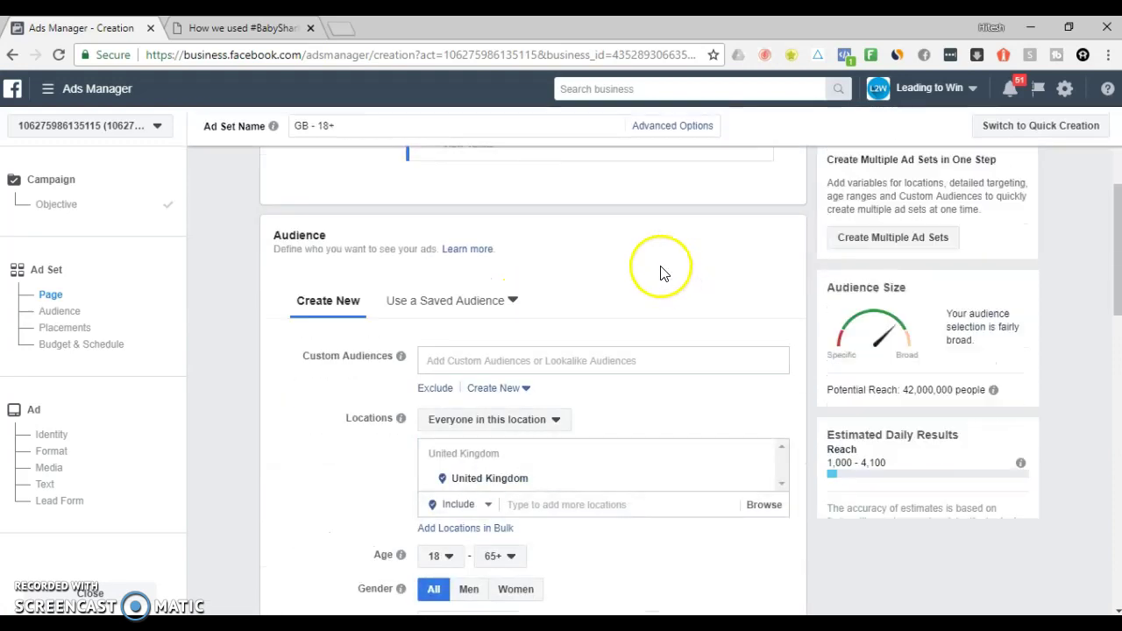
pyautogui.scroll(-1, 659, 263)
pyautogui.click(487, 275)
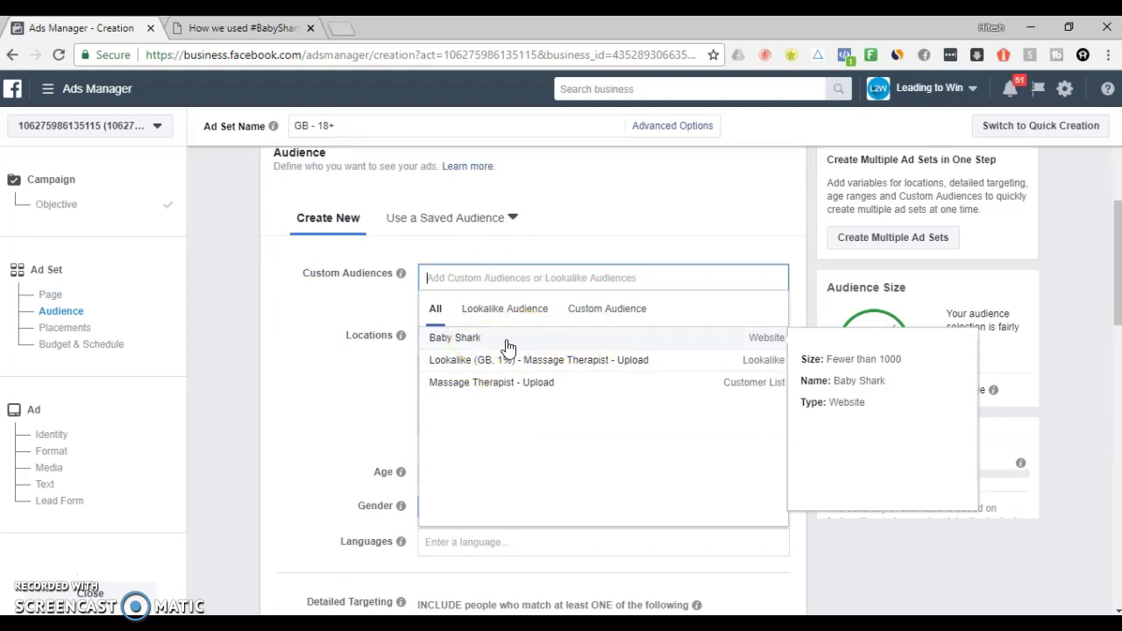
pyautogui.click(507, 344)
pyautogui.click(338, 318)
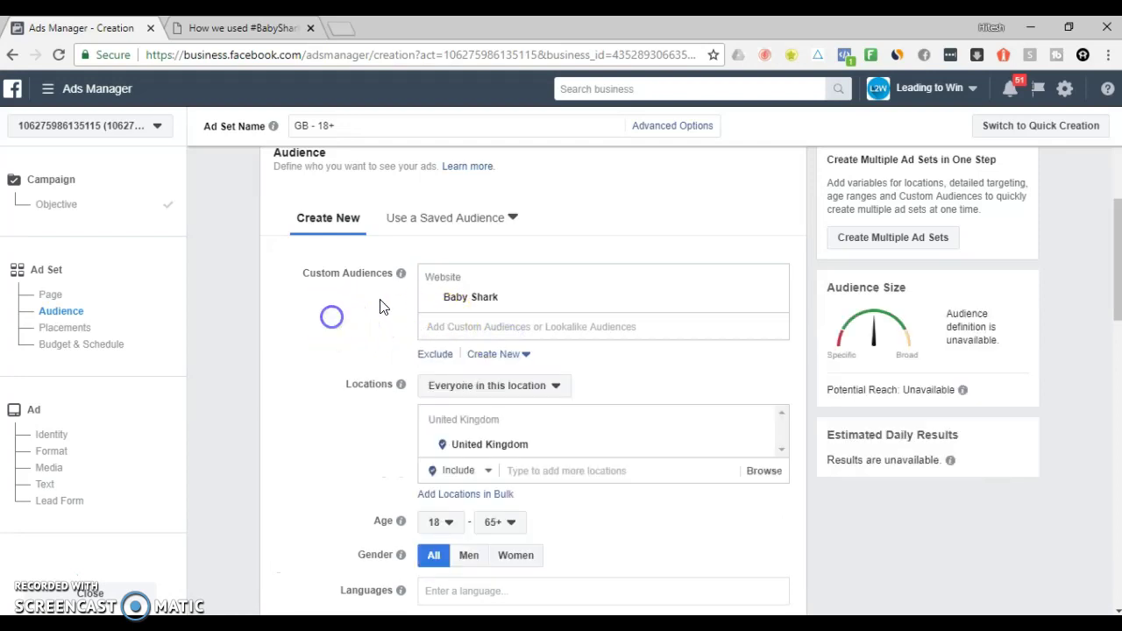
# Limit the ad set's United Kingdom location targeting to people who live in this location
pyautogui.click(553, 388)
pyautogui.click(533, 430)
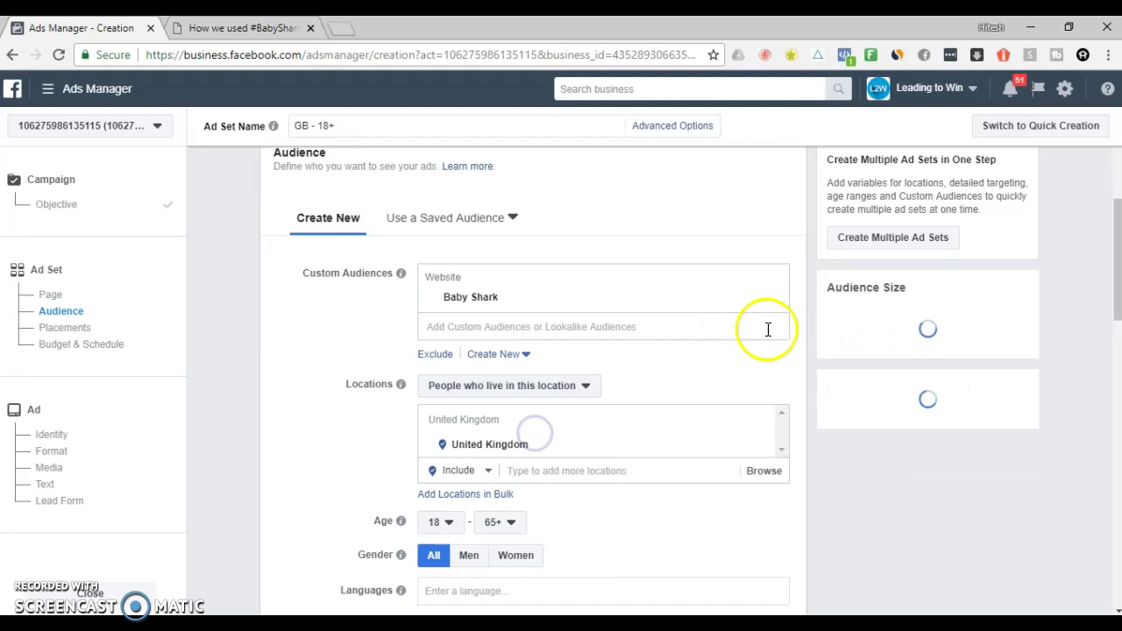
# Review the ad set's demographics, detailed targeting, connections, placements, and budget and schedule settings, and return to its custom audience
pyautogui.scroll(-2, 719, 351)
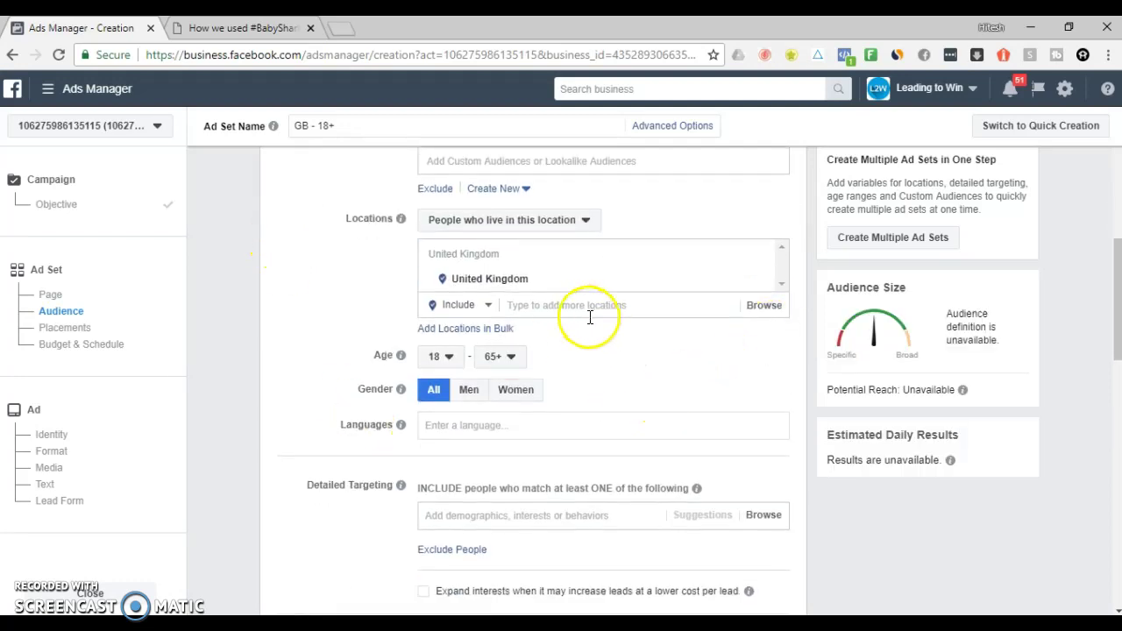
pyautogui.scroll(-1, 590, 332)
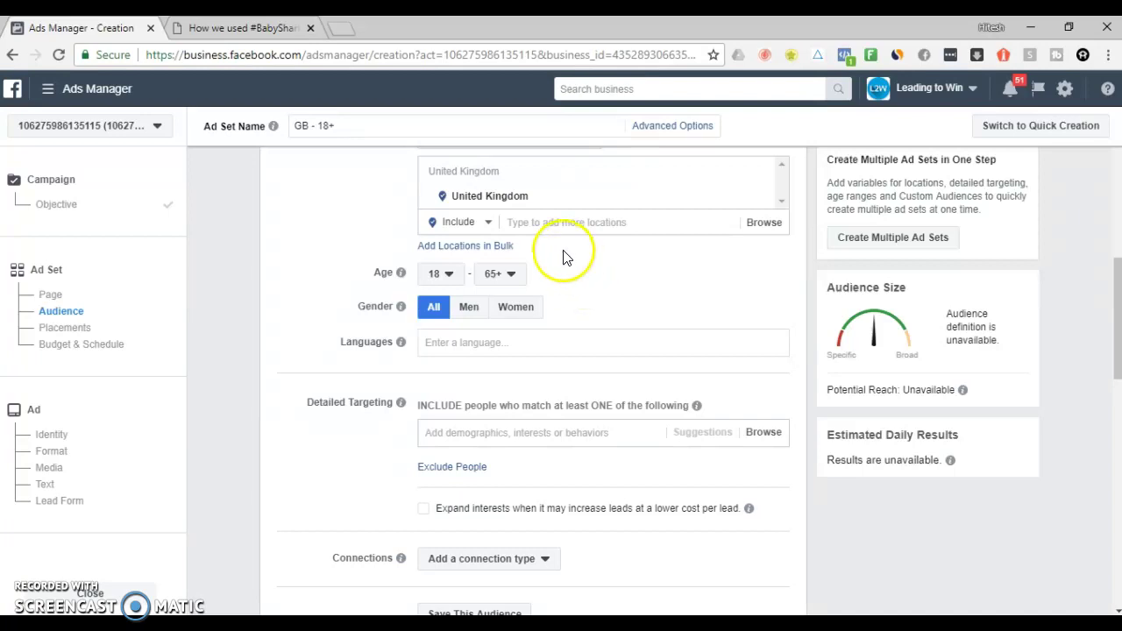
pyautogui.scroll(-4, 685, 313)
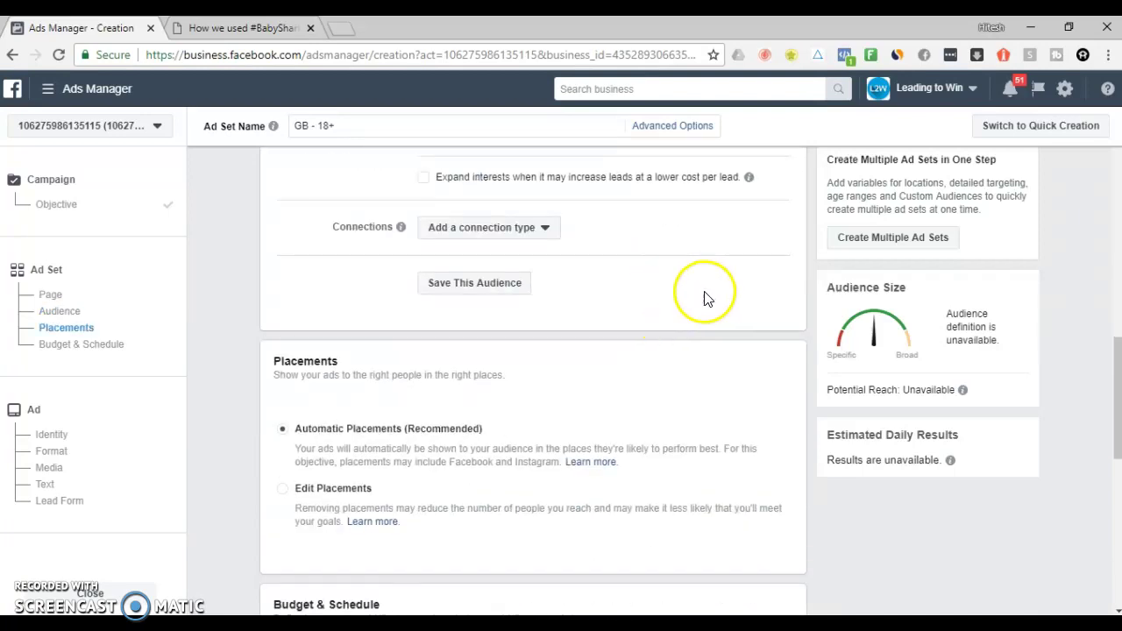
pyautogui.scroll(-1, 701, 252)
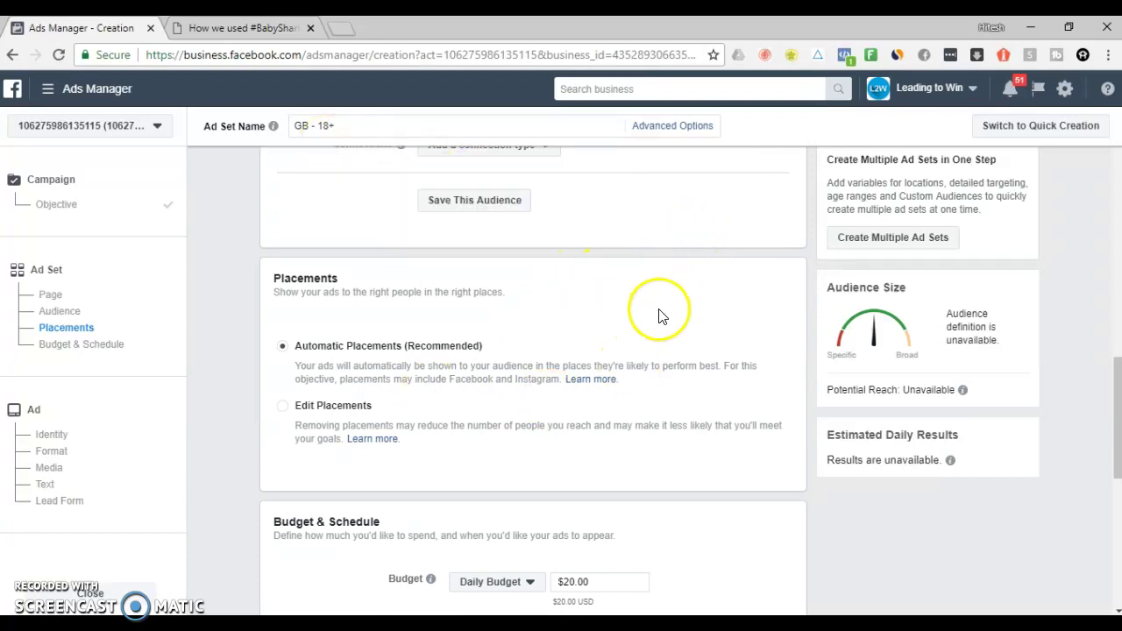
pyautogui.scroll(-2, 657, 314)
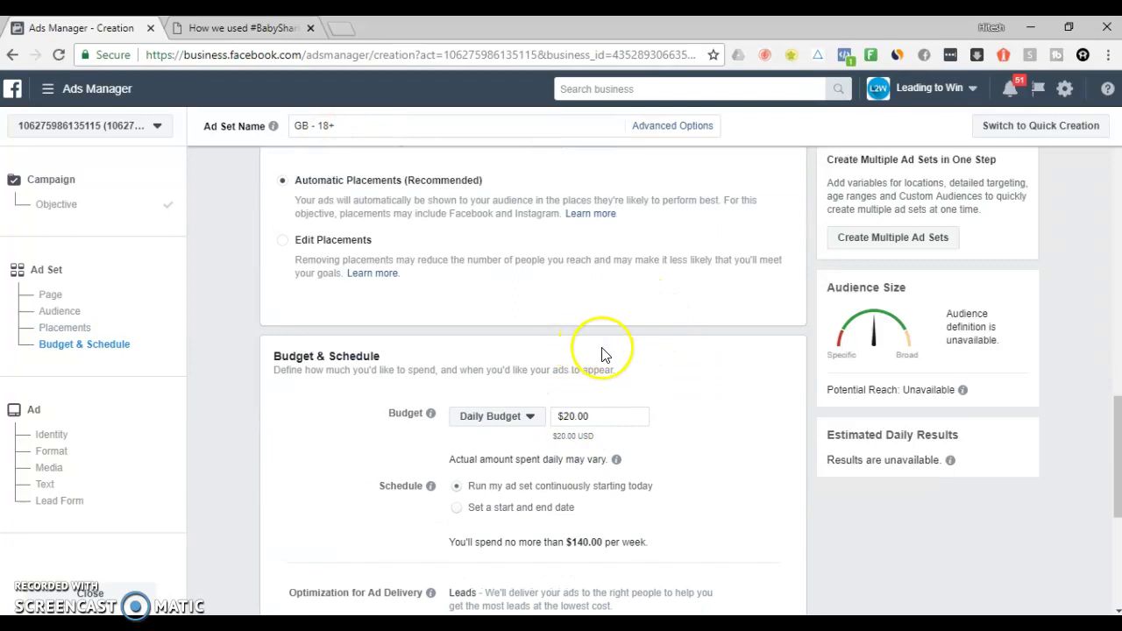
pyautogui.scroll(4, 647, 369)
pyautogui.scroll(5, 646, 368)
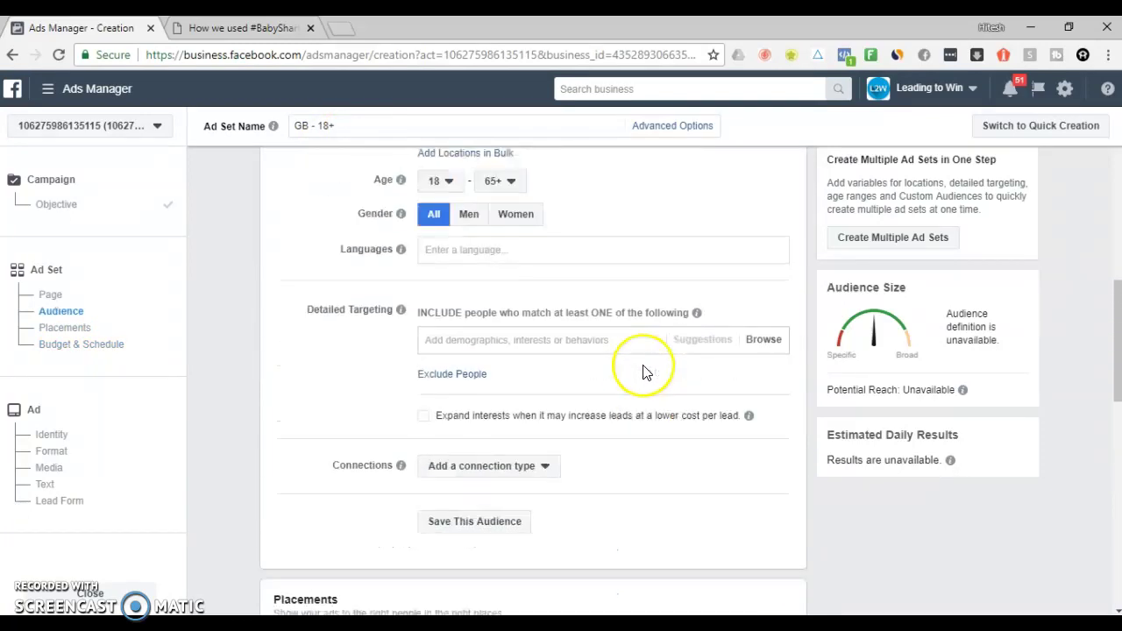
pyautogui.scroll(1, 644, 376)
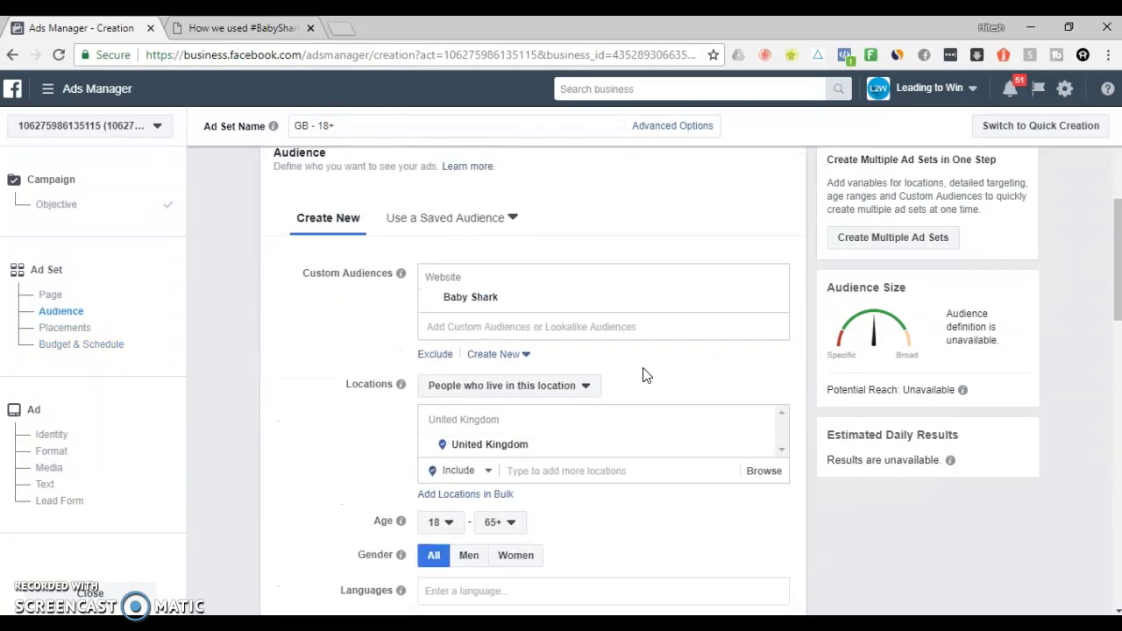